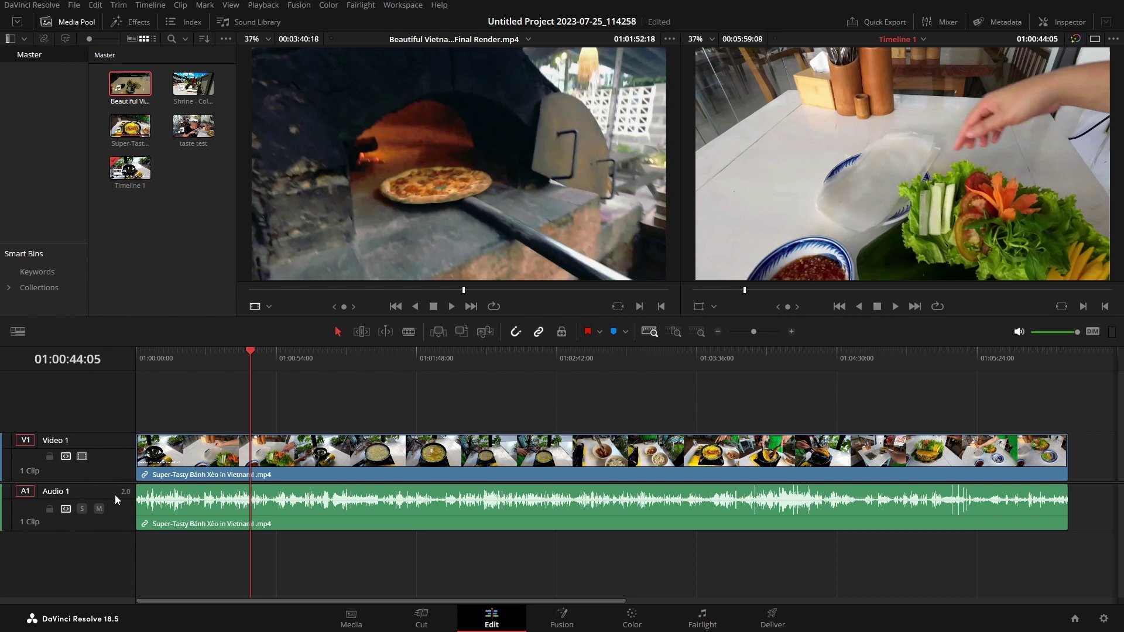
# Step: Place the 'taste test' clip on new V2/A2 tracks above the main footage at the playhead
pyautogui.click(572, 457)
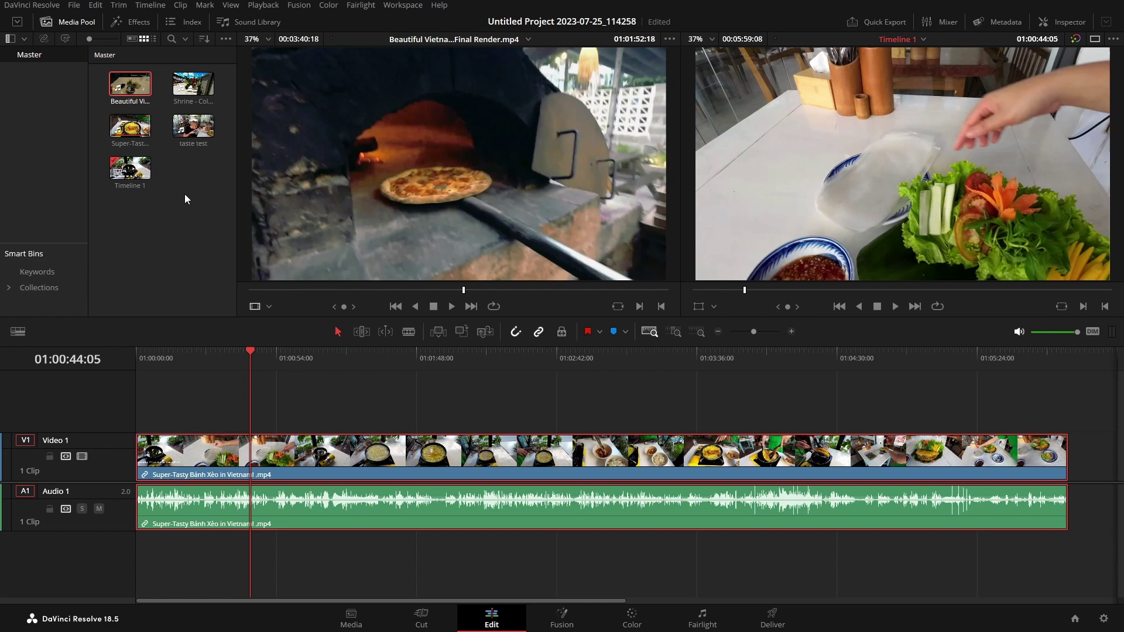
pyautogui.moveTo(193, 126); pyautogui.dragTo(256, 387)
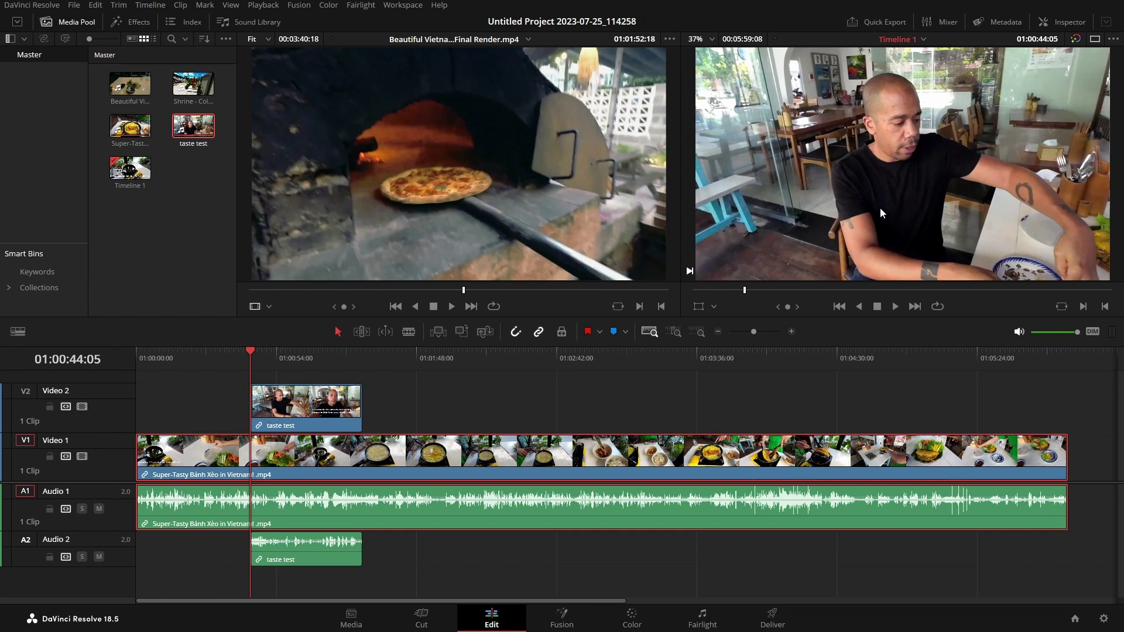
# Step: Scale the taste test clip down with the Transform overlay and move it to the upper-left corner
pyautogui.click(303, 403)
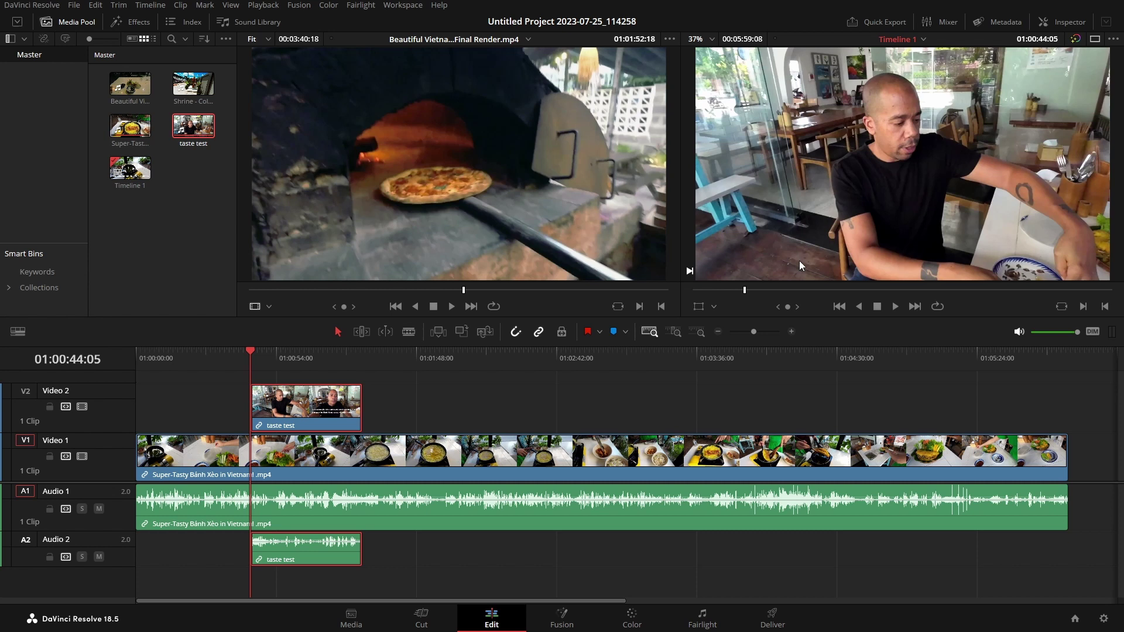
pyautogui.click(699, 309)
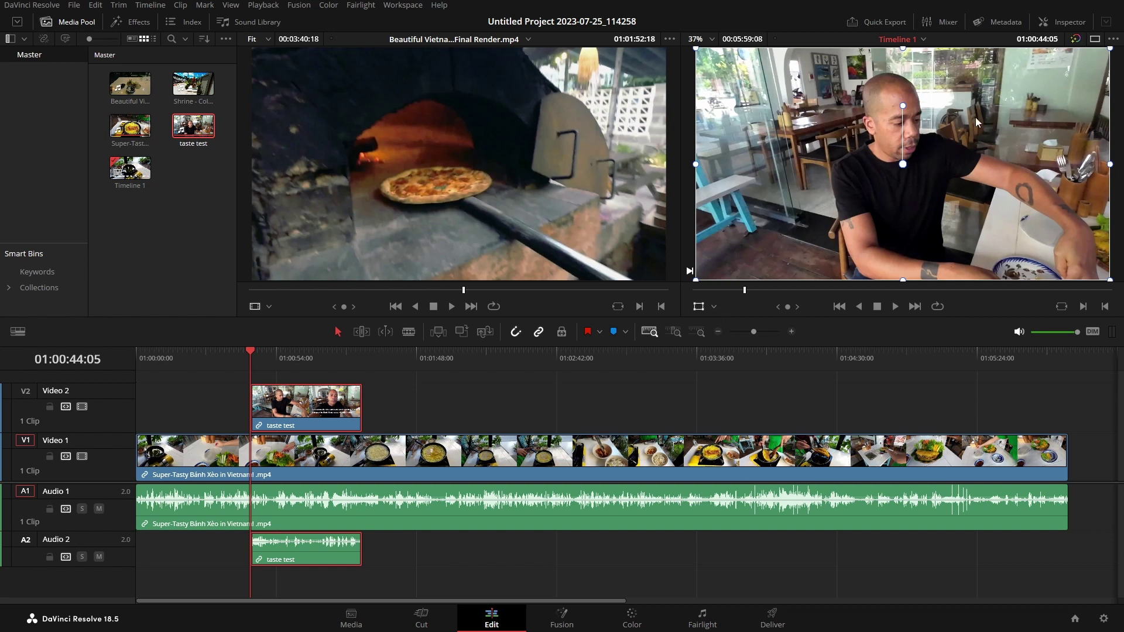
pyautogui.scroll(-4, 956, 138)
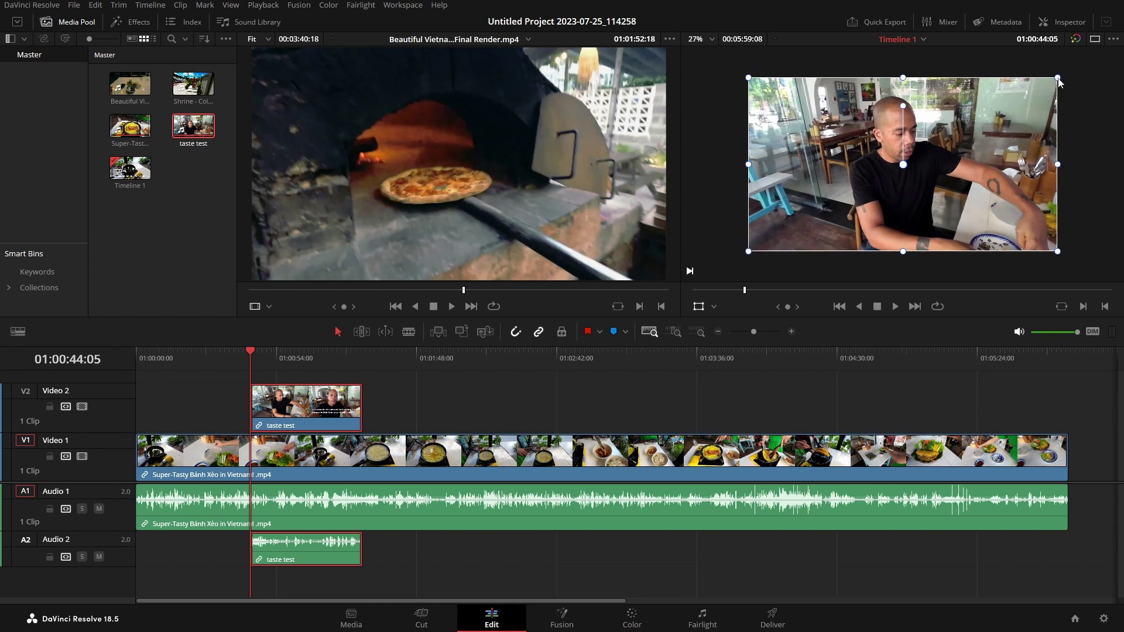
pyautogui.moveTo(1058, 79); pyautogui.dragTo(956, 137)
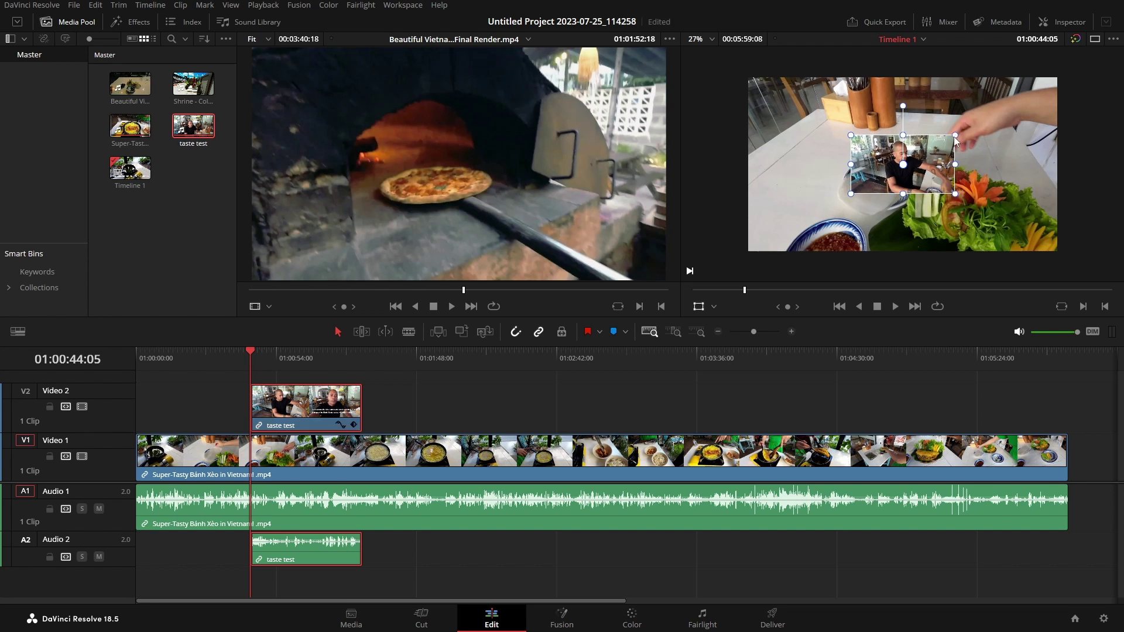
pyautogui.moveTo(930, 175); pyautogui.dragTo(839, 126)
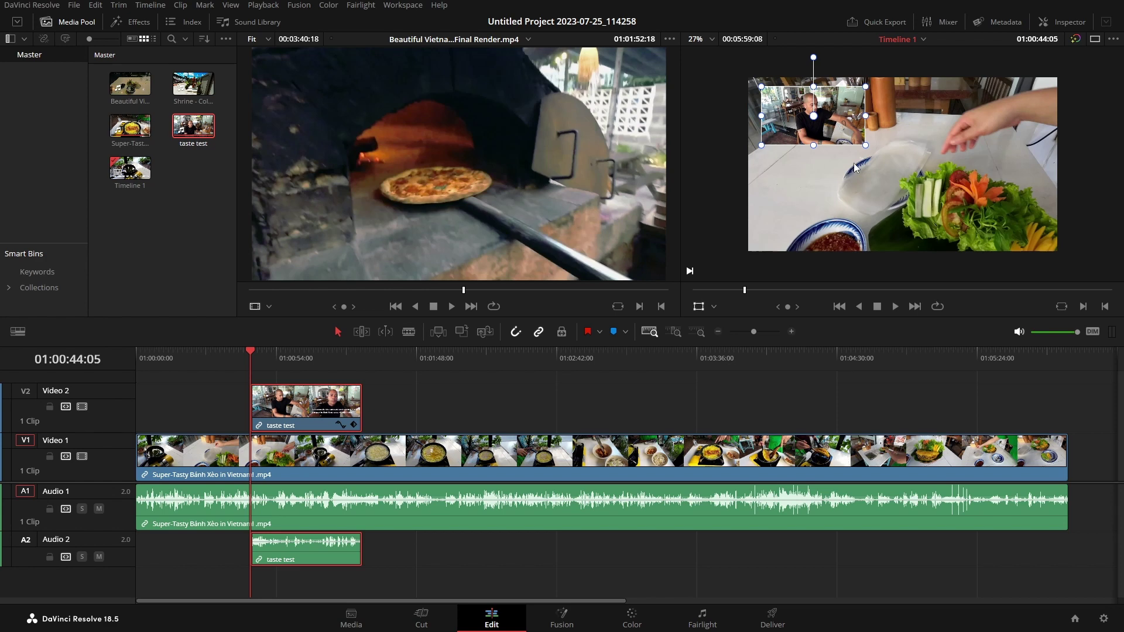
# Step: Show the clip's Video properties in the Inspector and fine-tune the inset zoom to 0.330
pyautogui.click(1071, 23)
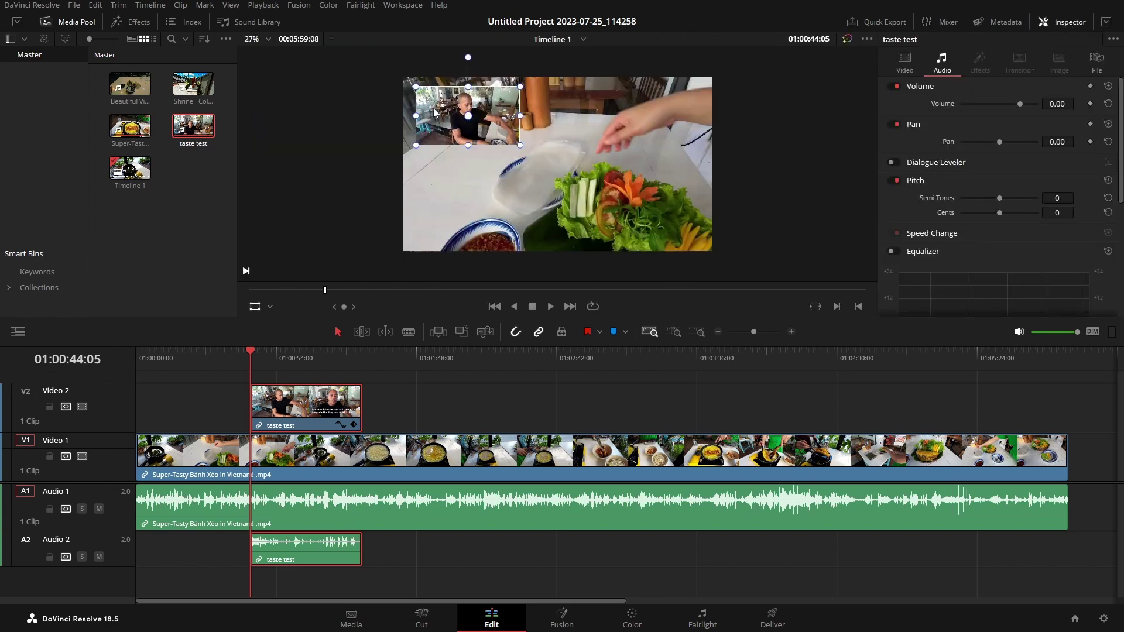
pyautogui.click(905, 62)
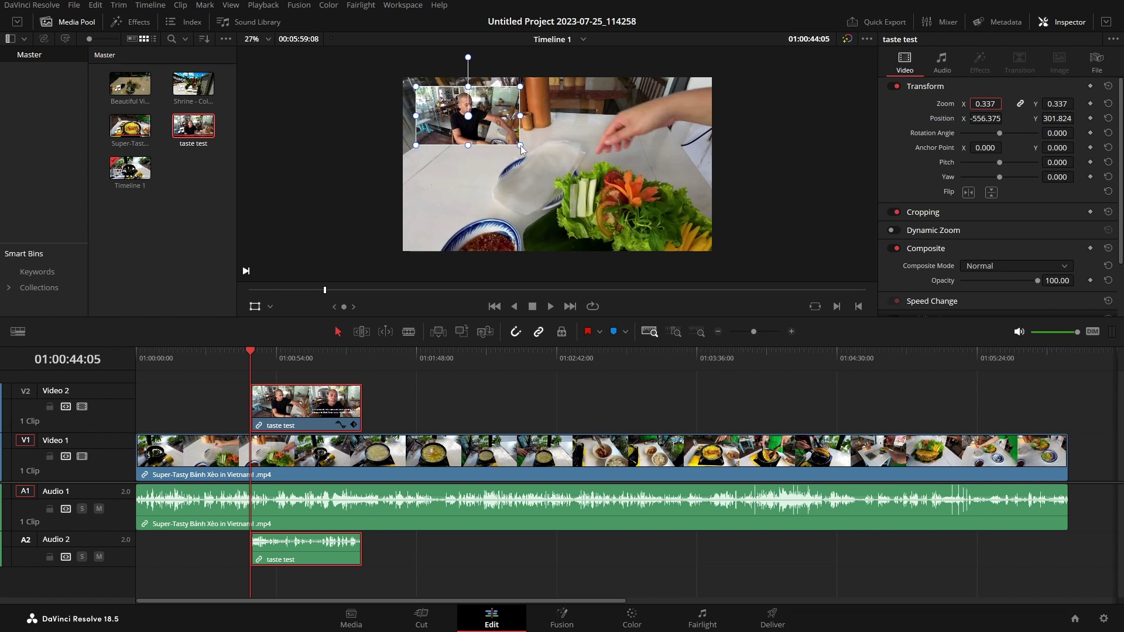
pyautogui.moveTo(520, 145)
pyautogui.mouseDown()
pyautogui.moveTo(541, 156)
pyautogui.moveTo(522, 158)
pyautogui.mouseUp()
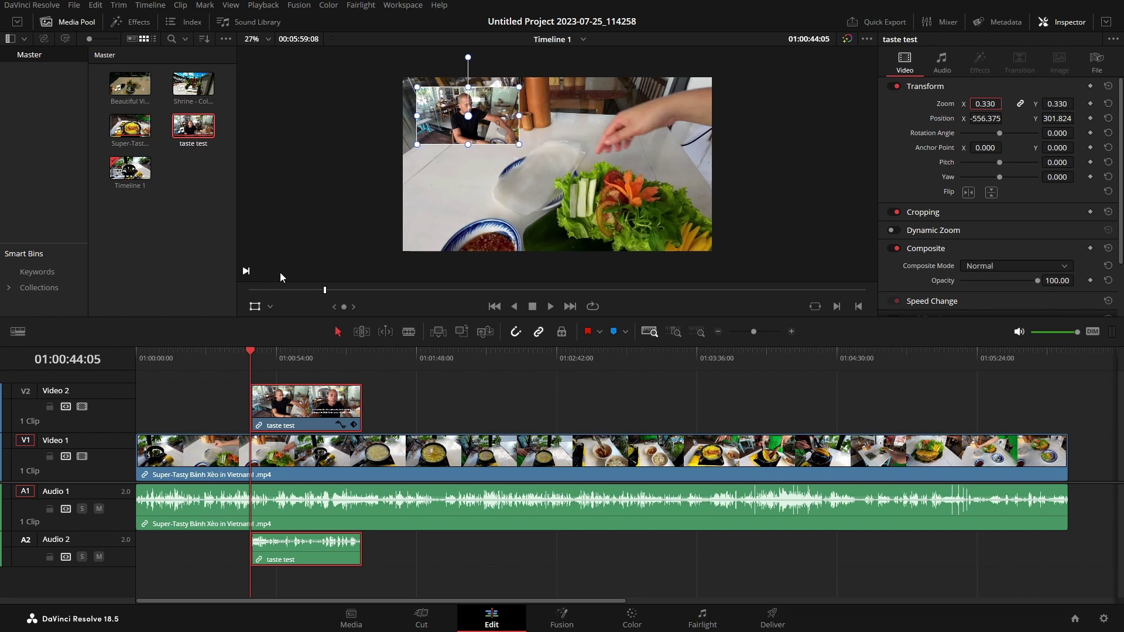
# Step: Turn off the viewer's Transform overlay so the 0.330 inset previews without handles
pyautogui.click(255, 306)
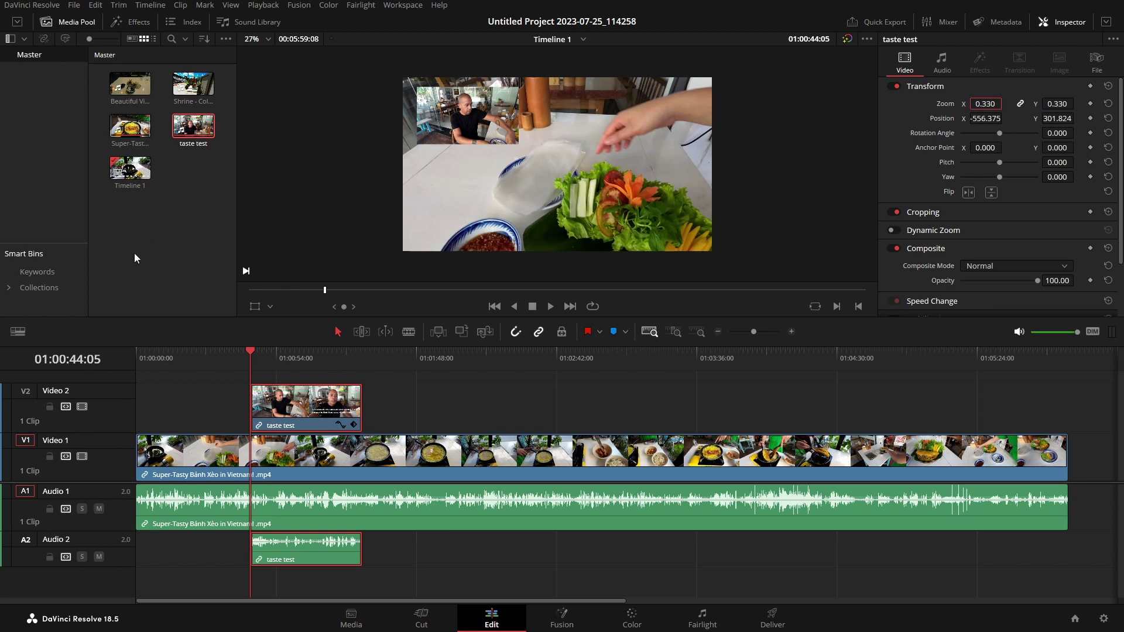
# Step: Apply the Open FX Drop Shadow effect, found by searching 'dro', to the taste test clip
pyautogui.press('q')
pyautogui.click(138, 24)
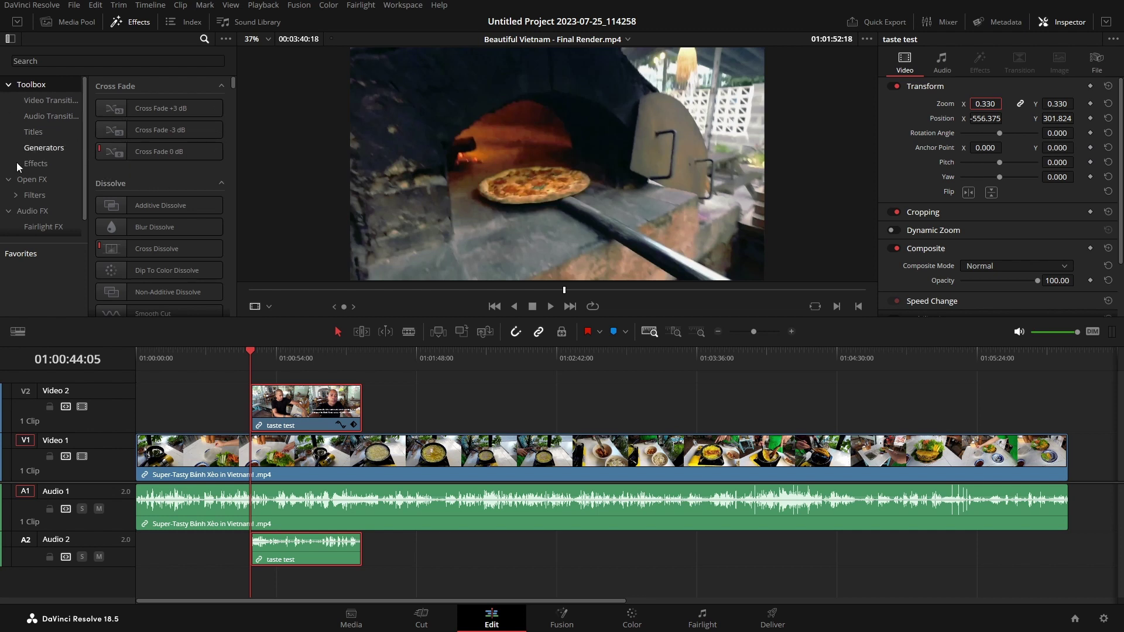
pyautogui.click(57, 178)
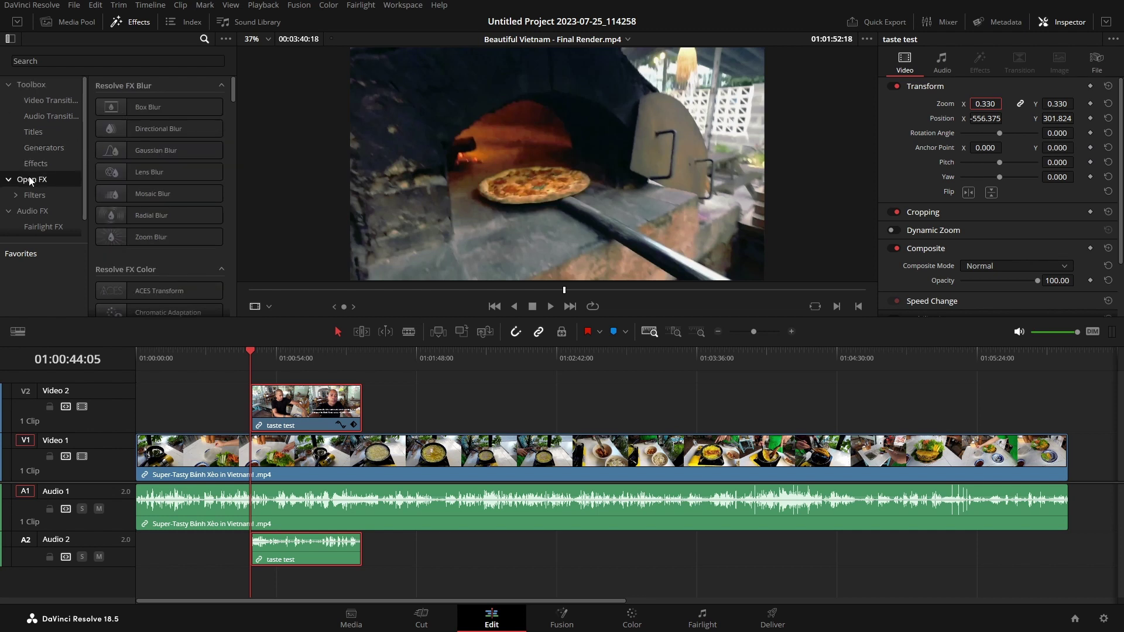
pyautogui.click(118, 62)
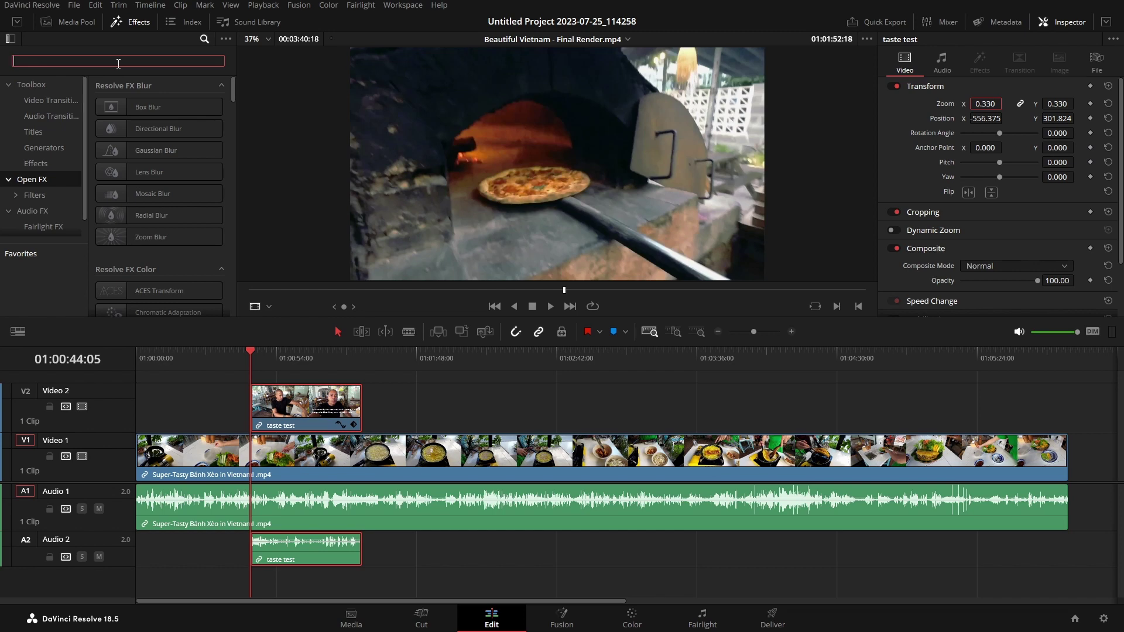
pyautogui.write('drop')
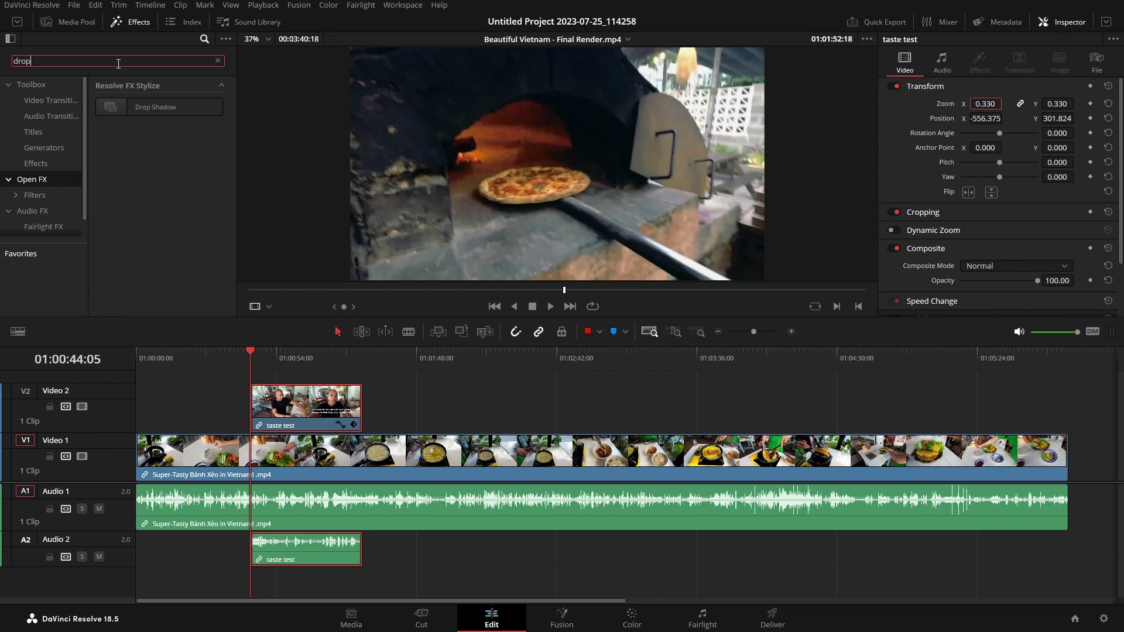
pyautogui.moveTo(154, 112); pyautogui.dragTo(317, 403)
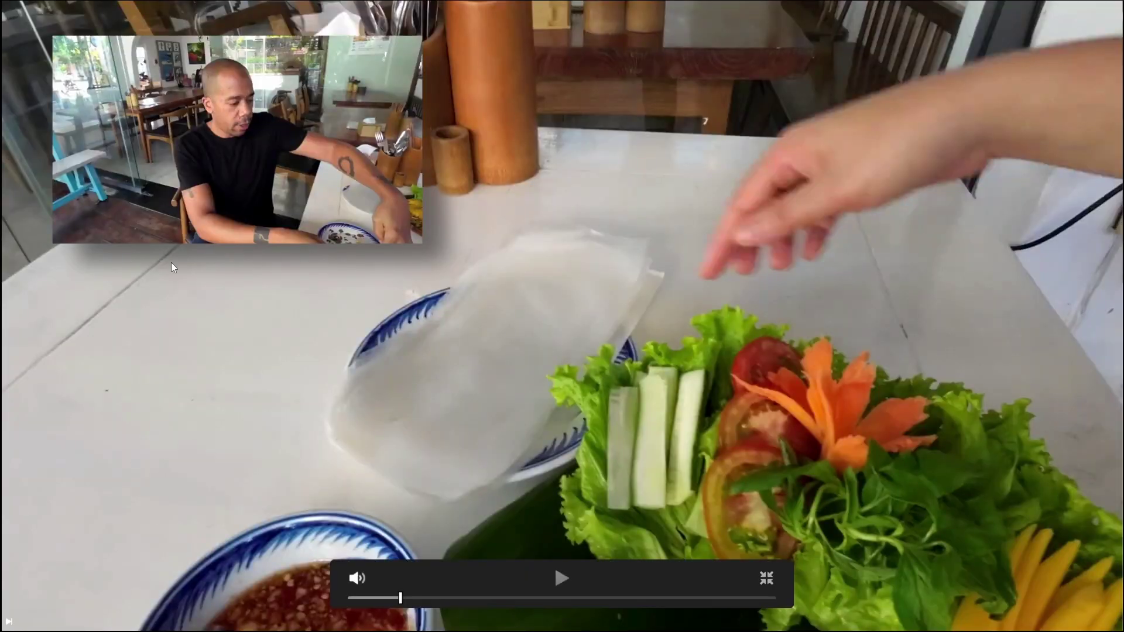
pyautogui.press('Escape')
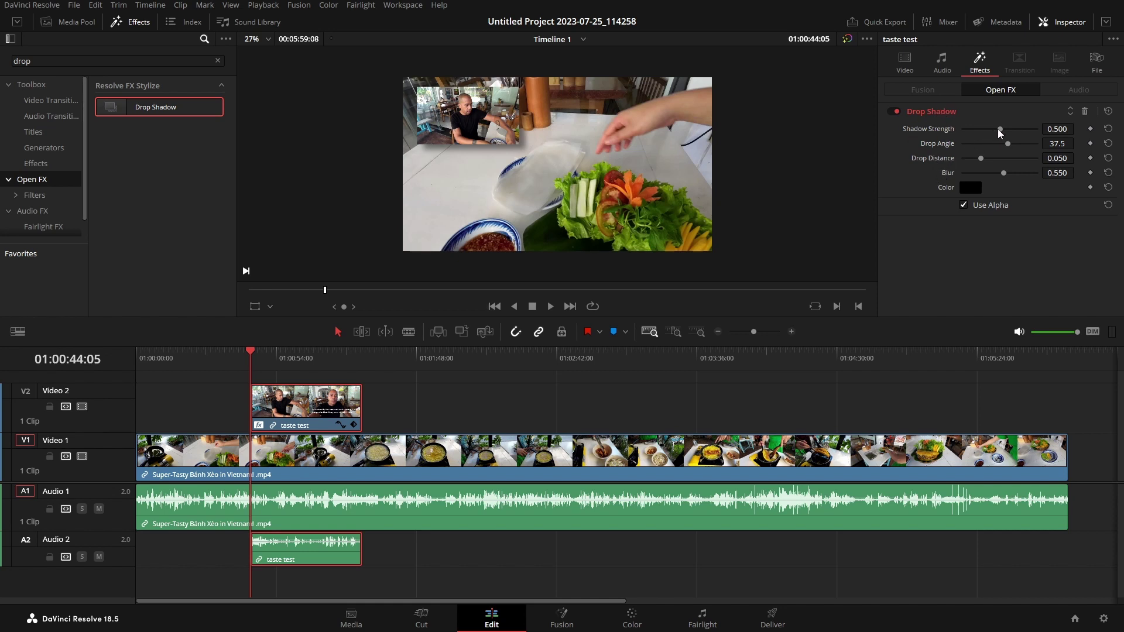
# Step: Tune Drop Shadow to strength 0.629, angle 26.9, distance 0.022, blur 0.542, then play it back
pyautogui.moveTo(1000, 132); pyautogui.dragTo(1027, 138)
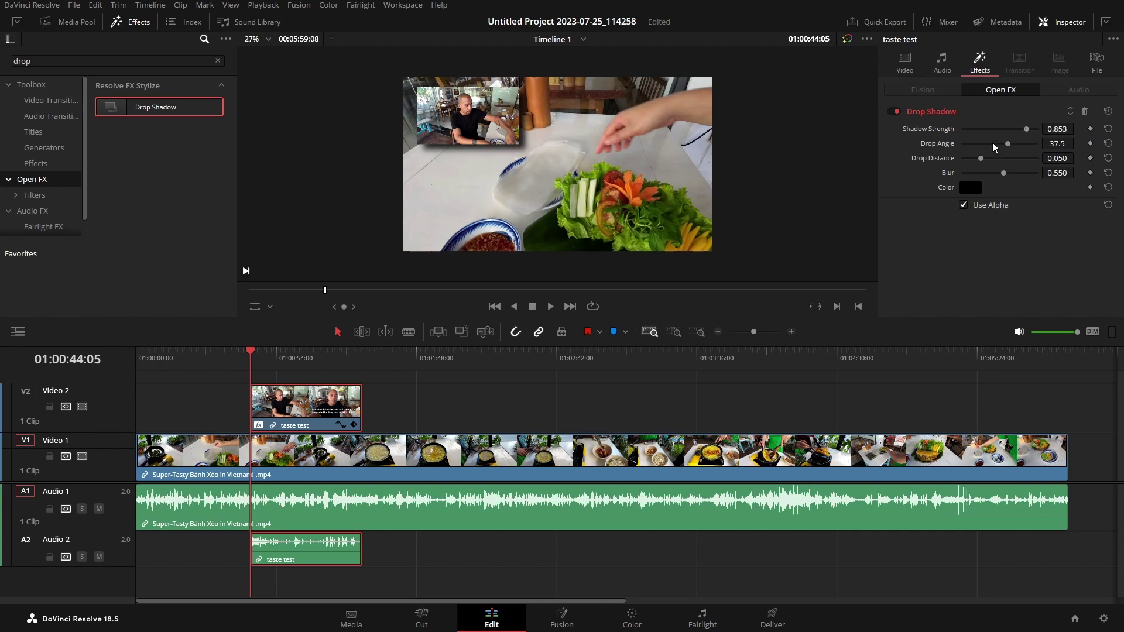
pyautogui.press('p')
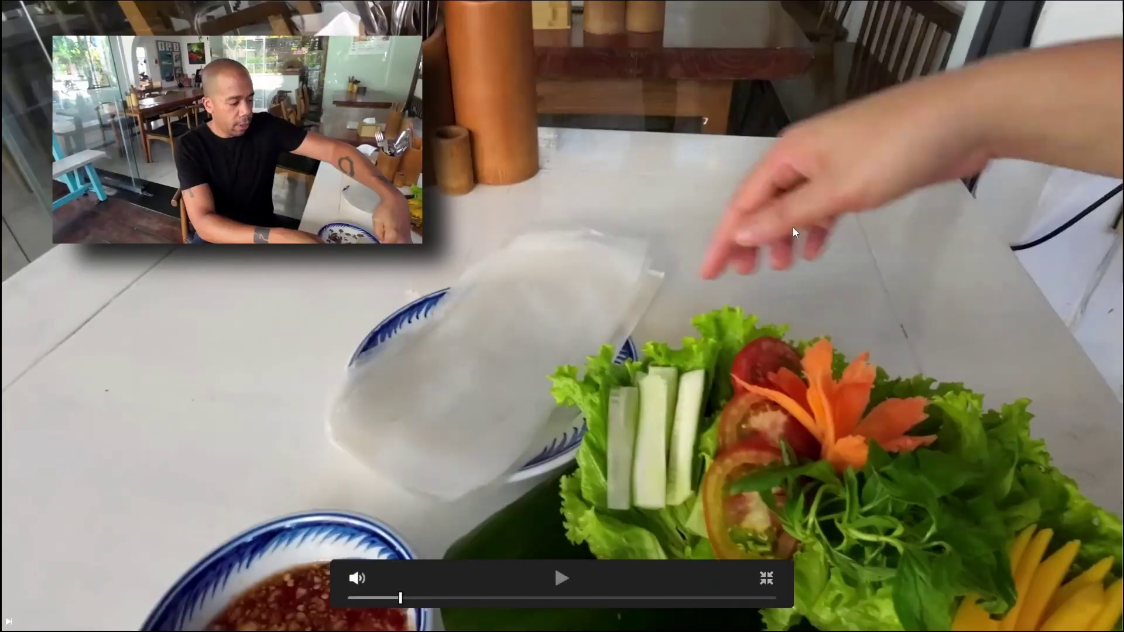
pyautogui.press('p')
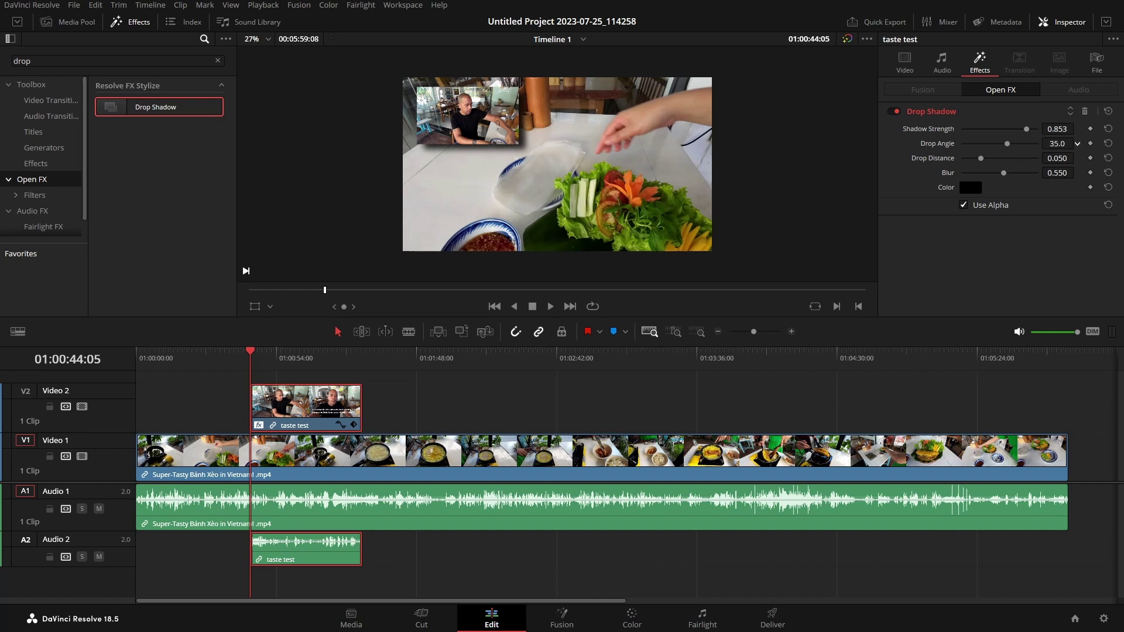
pyautogui.moveTo(1077, 144); pyautogui.dragTo(1077, 173)
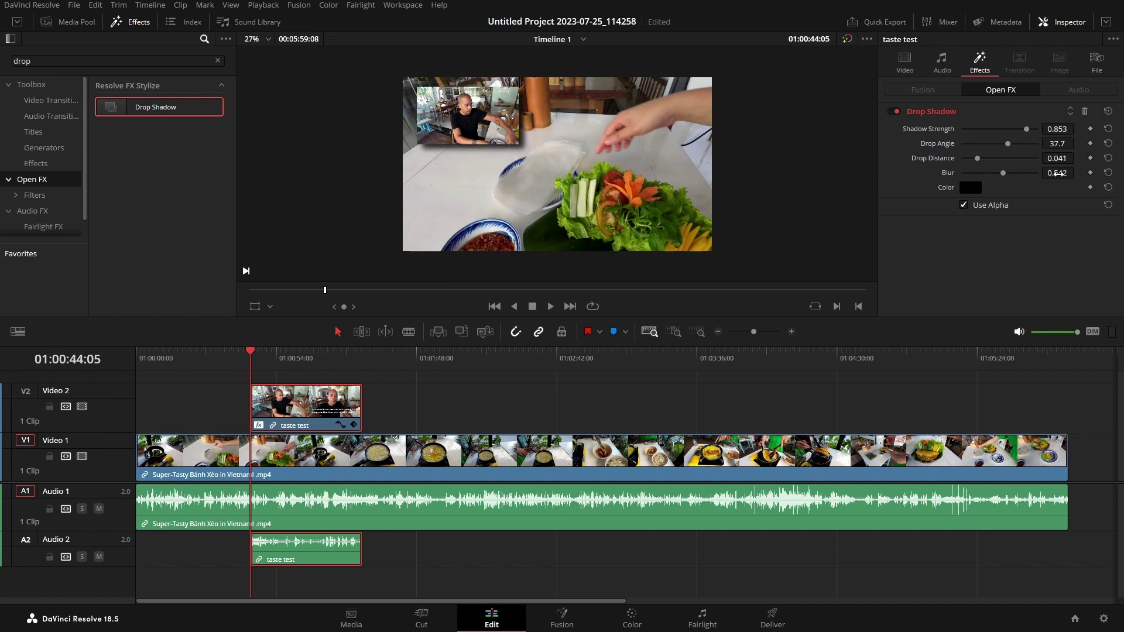
pyautogui.moveTo(1077, 129); pyautogui.dragTo(1076, 128)
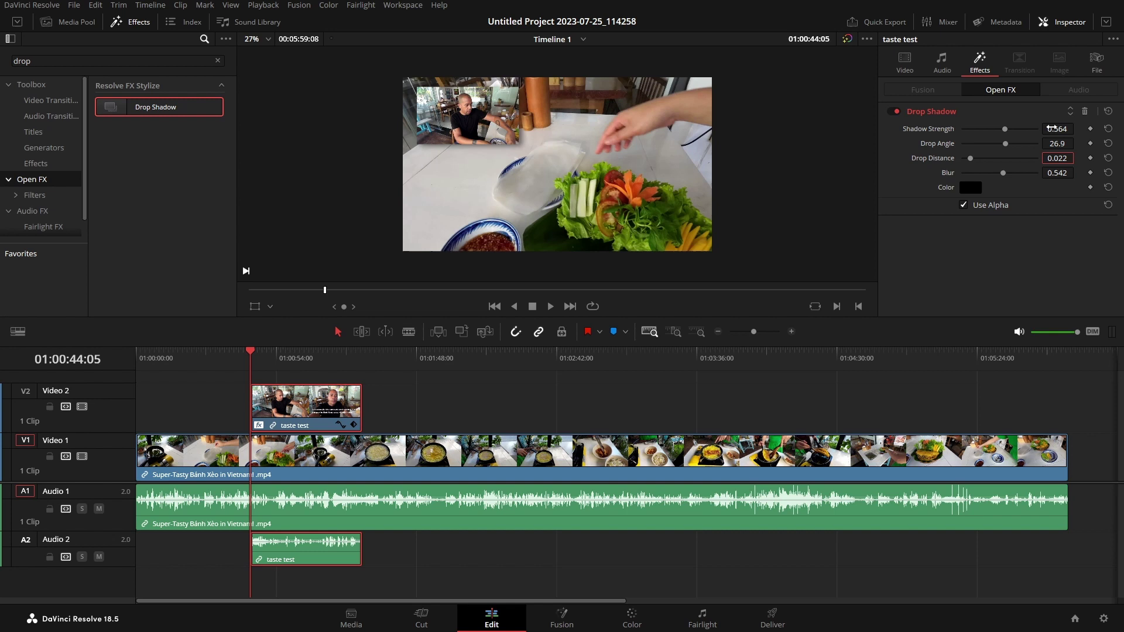
pyautogui.moveTo(1048, 129); pyautogui.dragTo(1056, 129)
pyautogui.press('space')
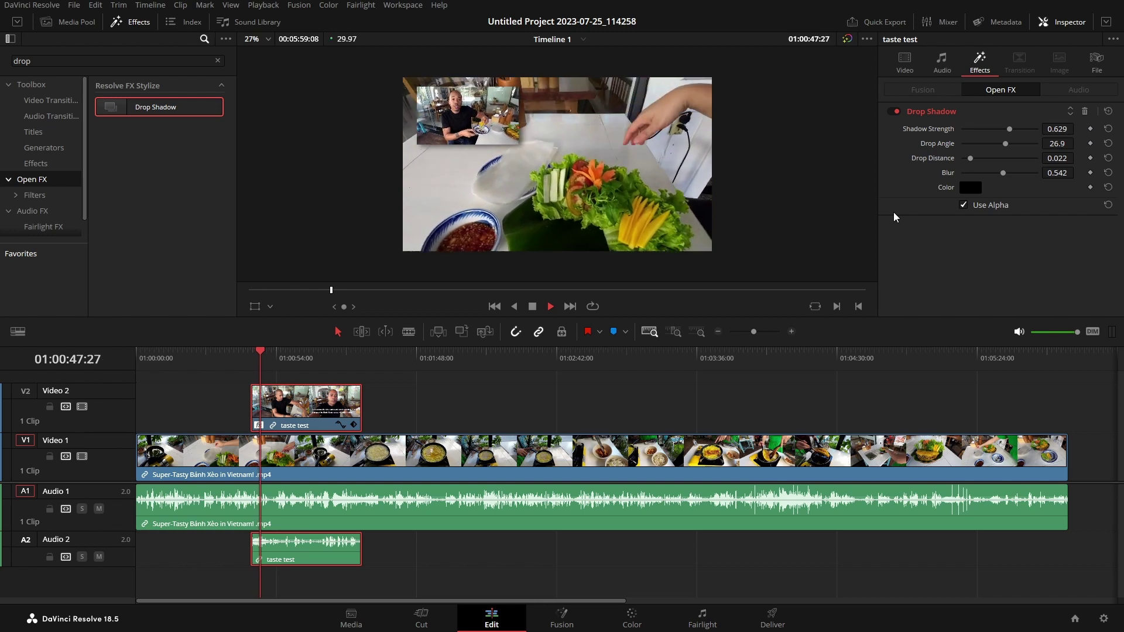
# Step: Stop playback and step the playhead to 01:00:53:22, the inset's first frame
pyautogui.press('space')
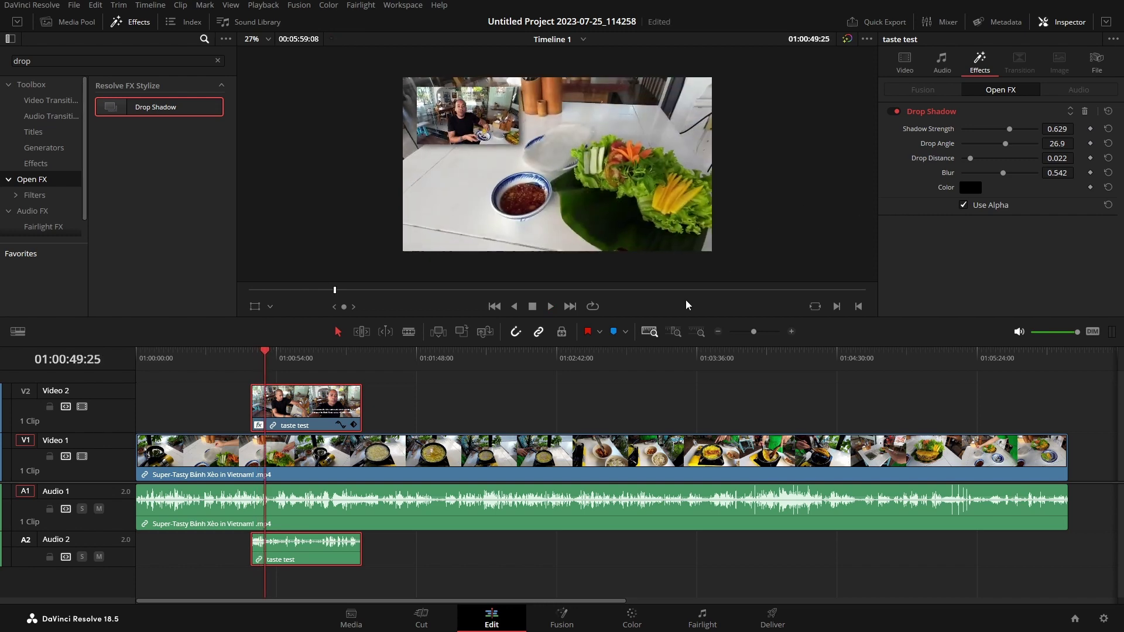
pyautogui.click(289, 359)
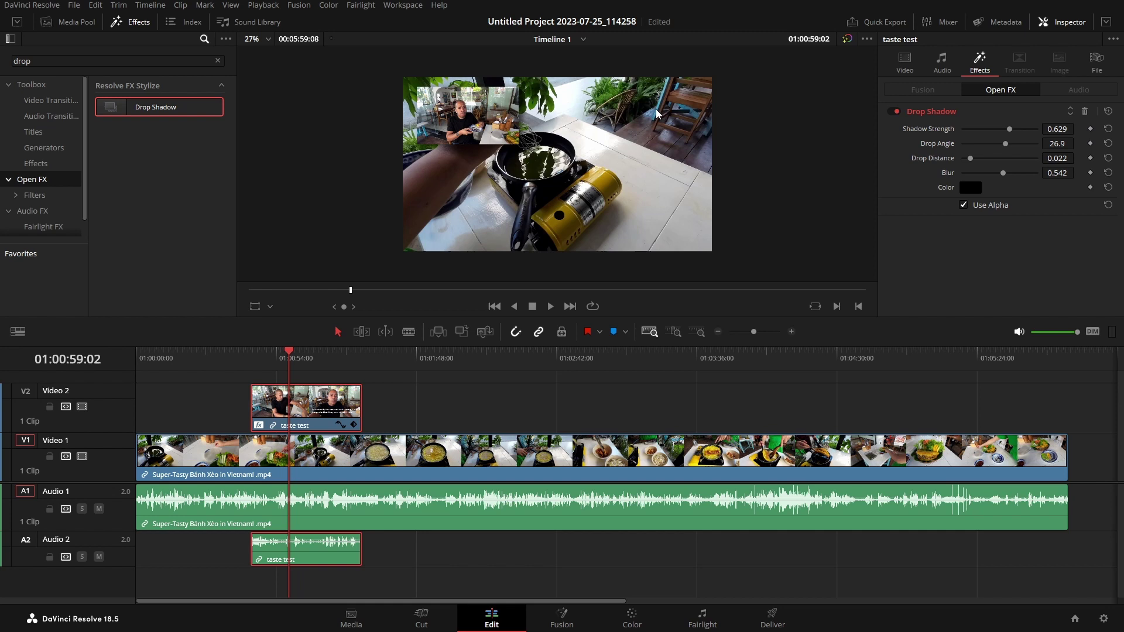
pyautogui.click(277, 358)
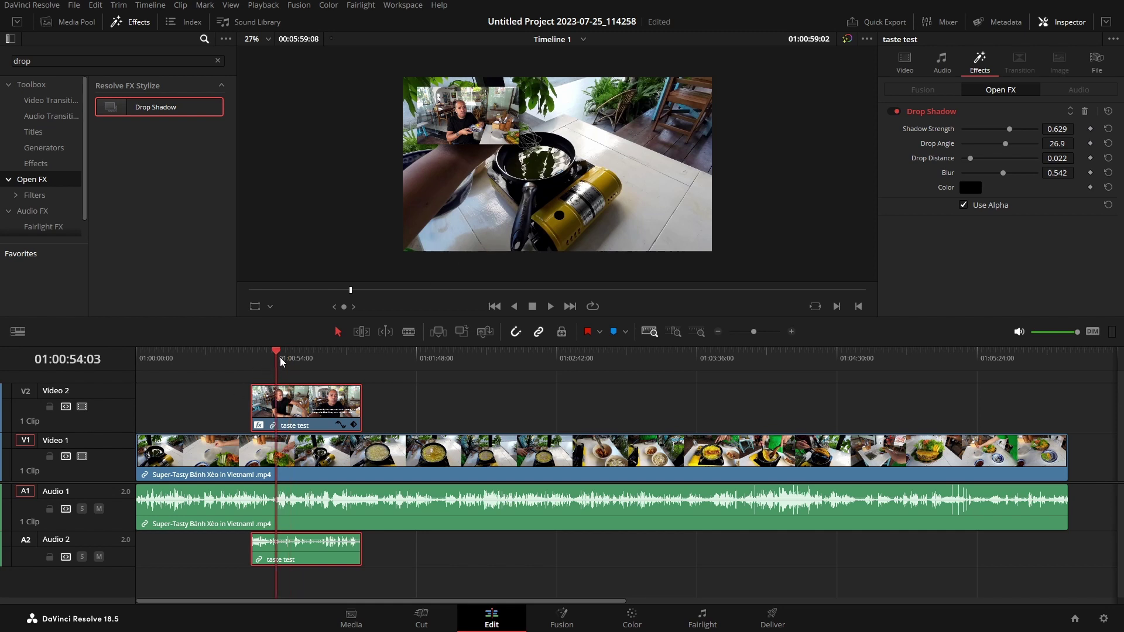
pyautogui.press('Left')
pyautogui.press('Left')
pyautogui.press('Left')
pyautogui.press('Left')
pyautogui.press('Left')
pyautogui.press('Left')
pyautogui.press('Left')
pyautogui.press('Left')
pyautogui.press('Left')
pyautogui.press('Left')
pyautogui.press('Left')
pyautogui.press('Left')
pyautogui.press('Left')
pyautogui.press('Left')
pyautogui.press('Left')
pyautogui.press('Left')
pyautogui.press('Left')
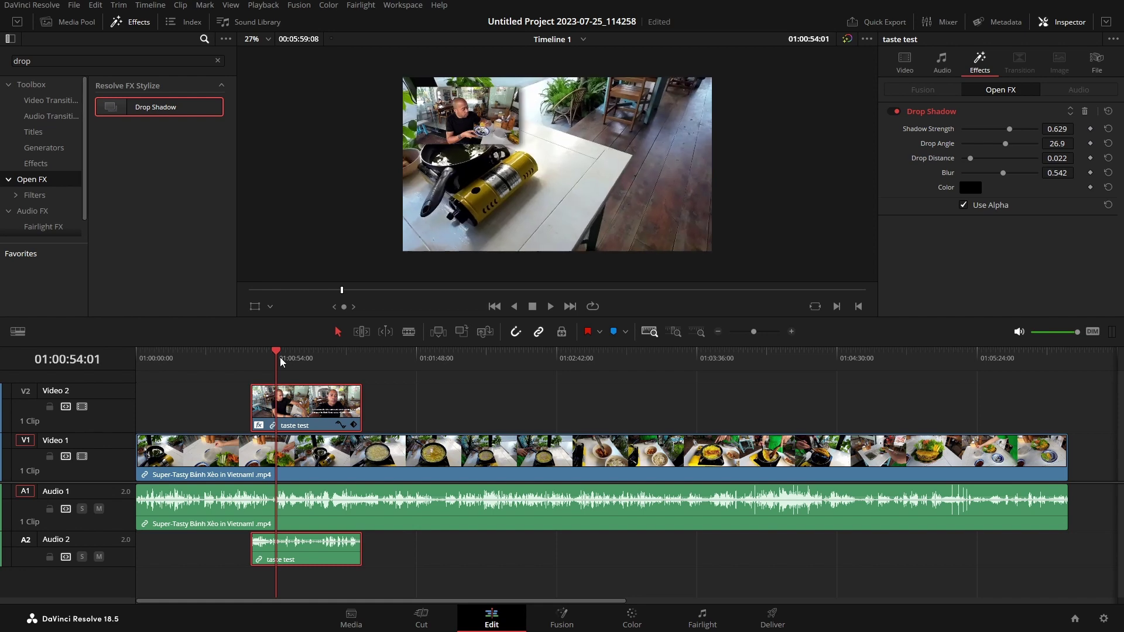
pyautogui.press('Right')
pyautogui.press('Right')
pyautogui.press('Right')
pyautogui.press('Right')
pyautogui.press('Right')
pyautogui.press('Right')
pyautogui.press('Right')
pyautogui.press('Right')
pyautogui.press('Right')
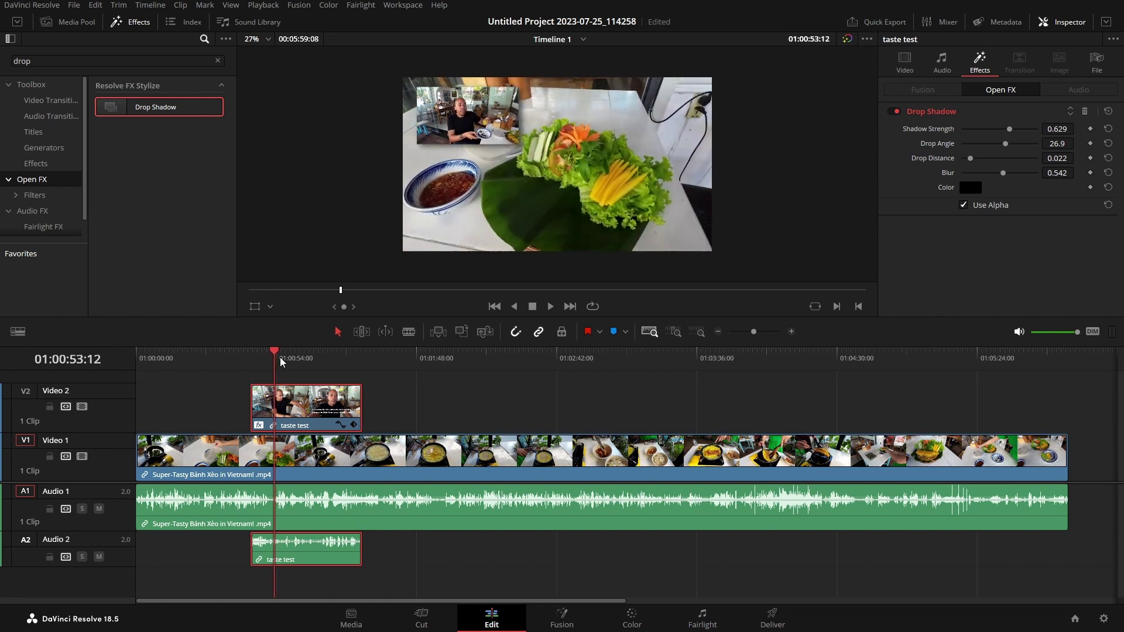
pyautogui.press('Right')
pyautogui.press('Right')
pyautogui.press('Right')
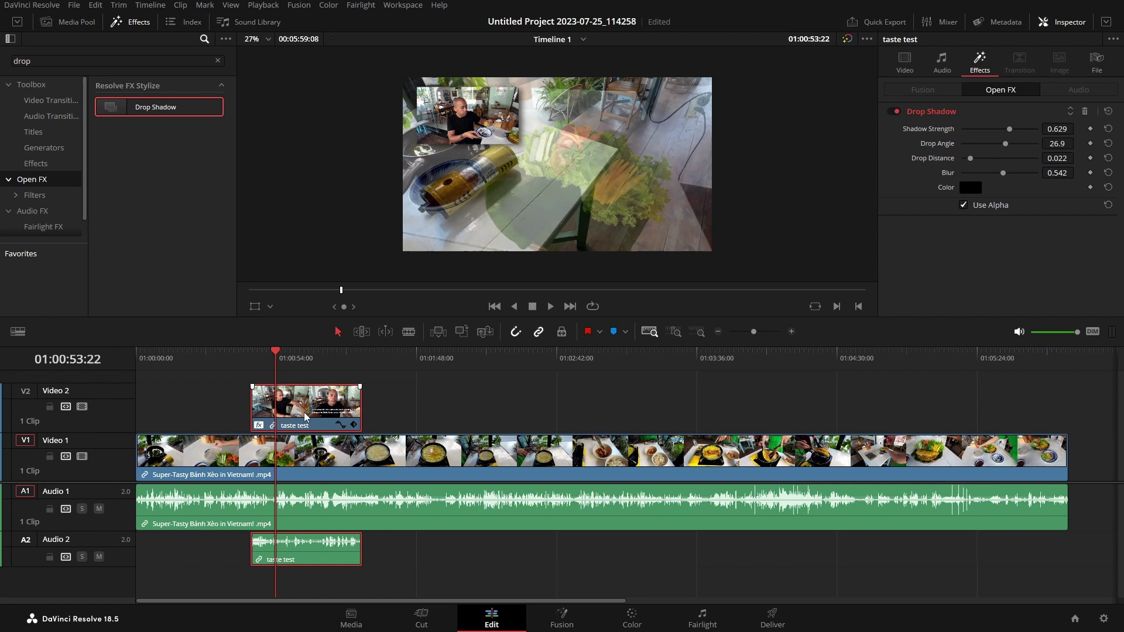
# Step: Keyframe Position at 01:00:53:22, then set Position X to 582.625 at 01:00:54:24
pyautogui.click(905, 61)
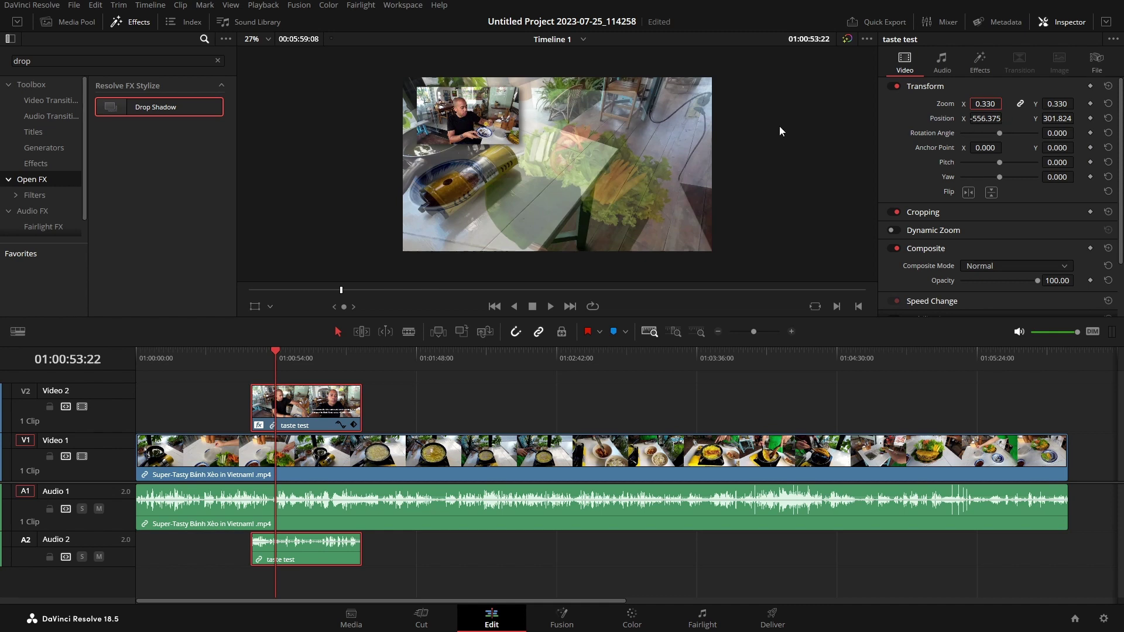
pyautogui.click(1091, 119)
pyautogui.press('space')
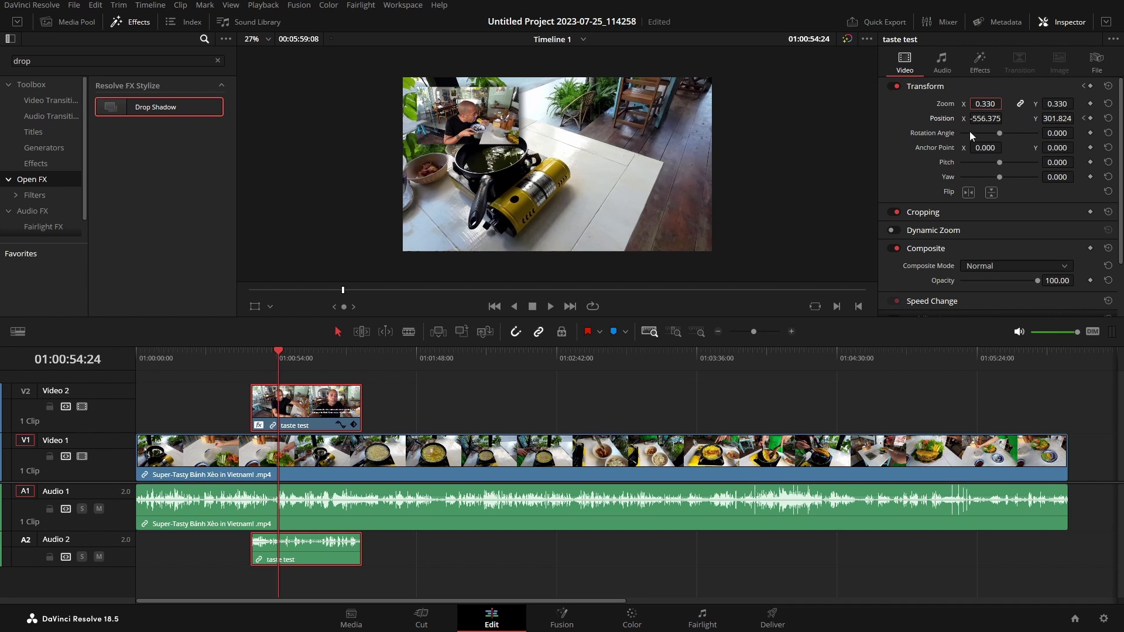
pyautogui.moveTo(995, 118); pyautogui.dragTo(1005, 117)
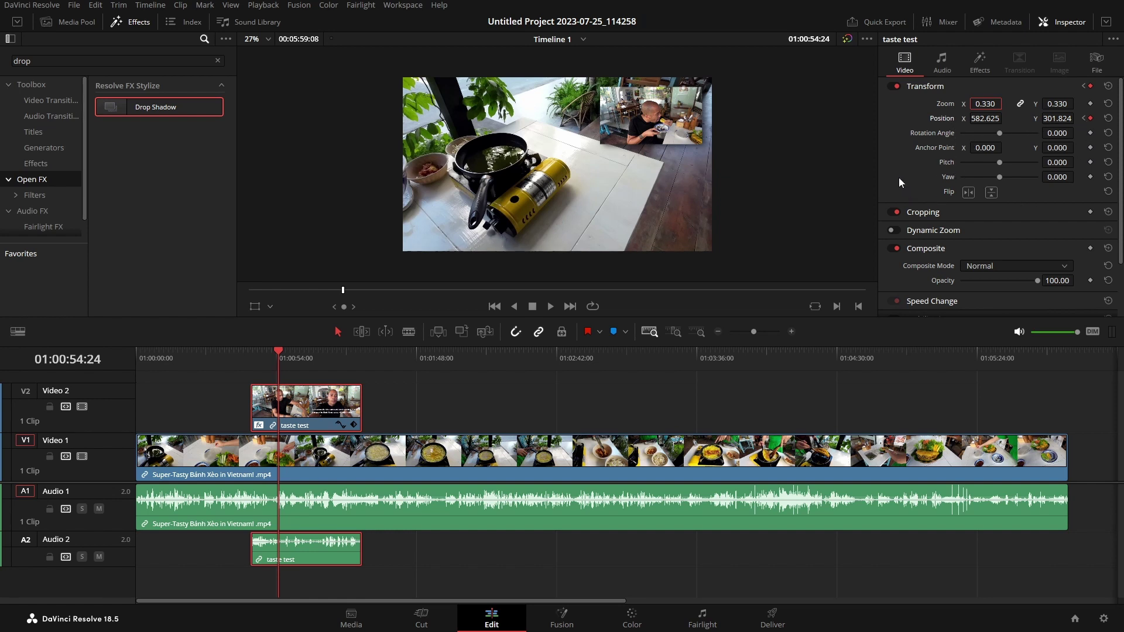
pyautogui.click(232, 356)
pyautogui.click(250, 354)
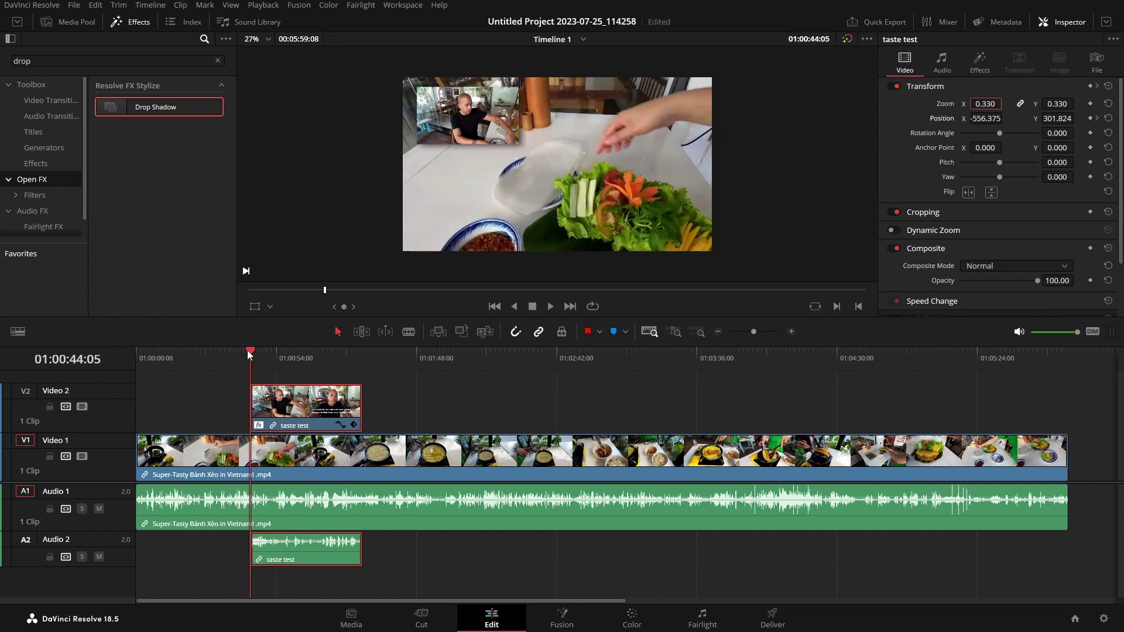
pyautogui.press('space')
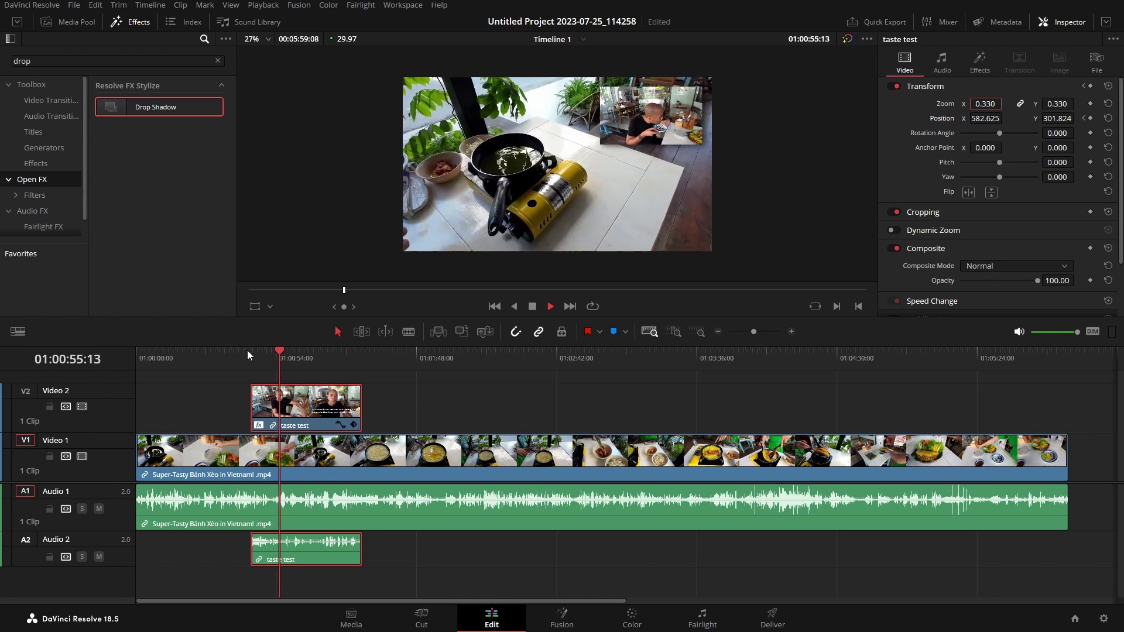
pyautogui.press('space')
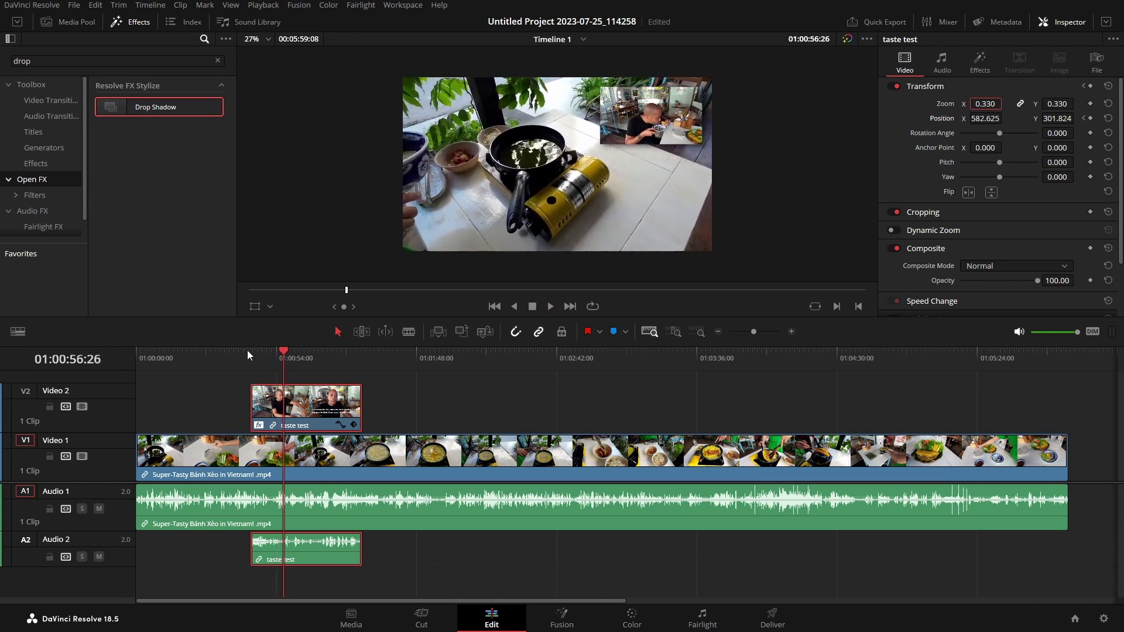
# Step: Open the inset's Position X curve and nudge its first keyframe so the slide starts at -563.20
pyautogui.click(355, 425)
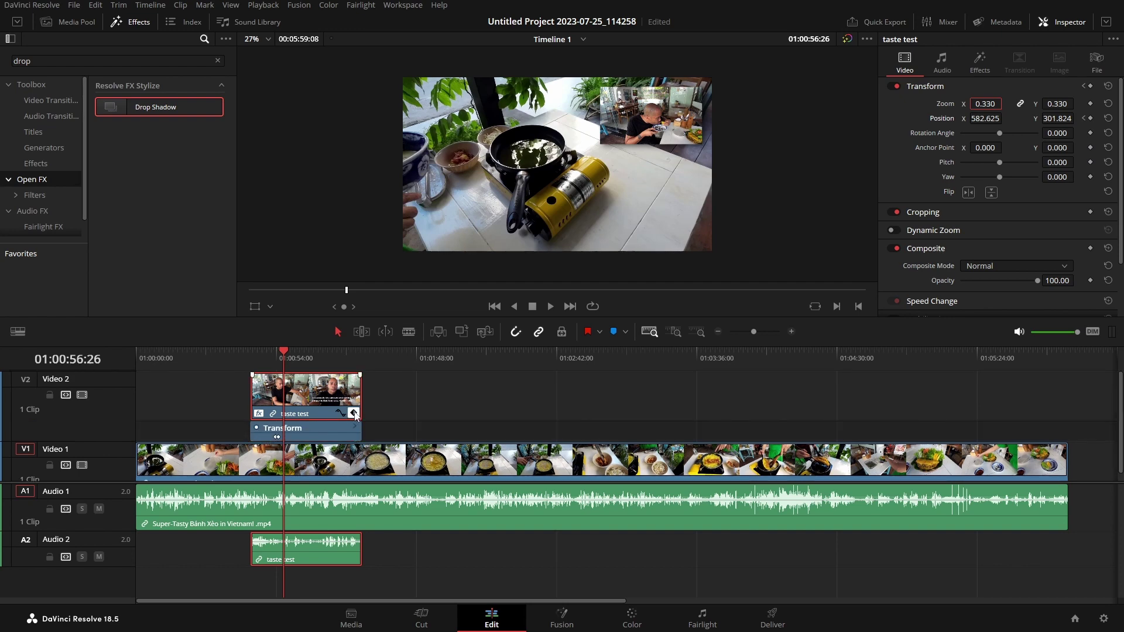
pyautogui.click(348, 414)
pyautogui.click(340, 423)
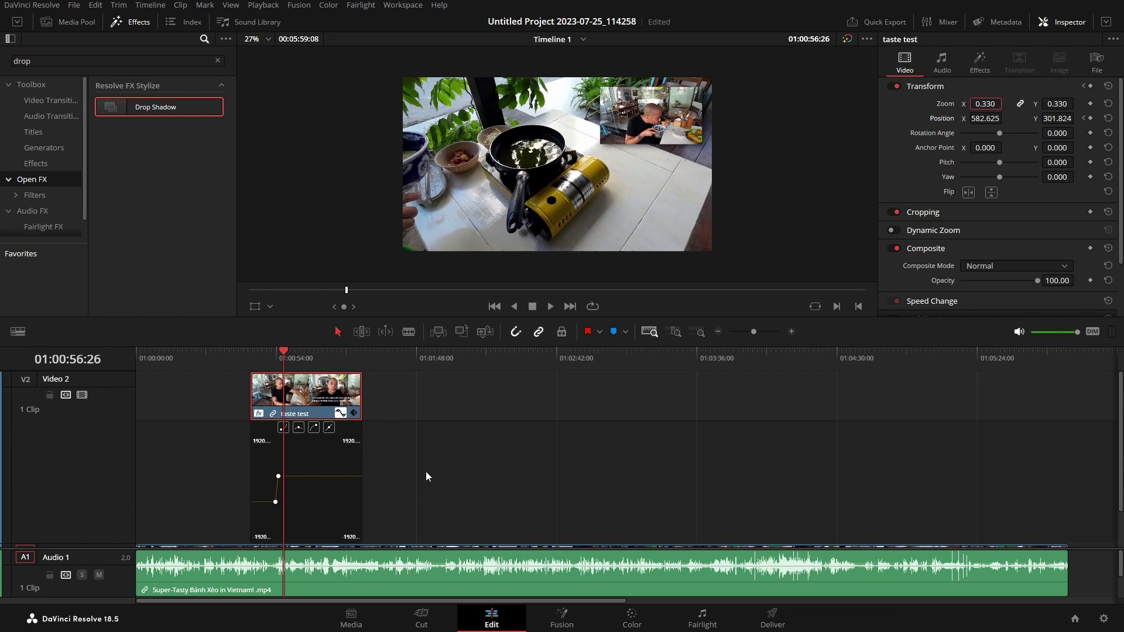
pyautogui.click(274, 502)
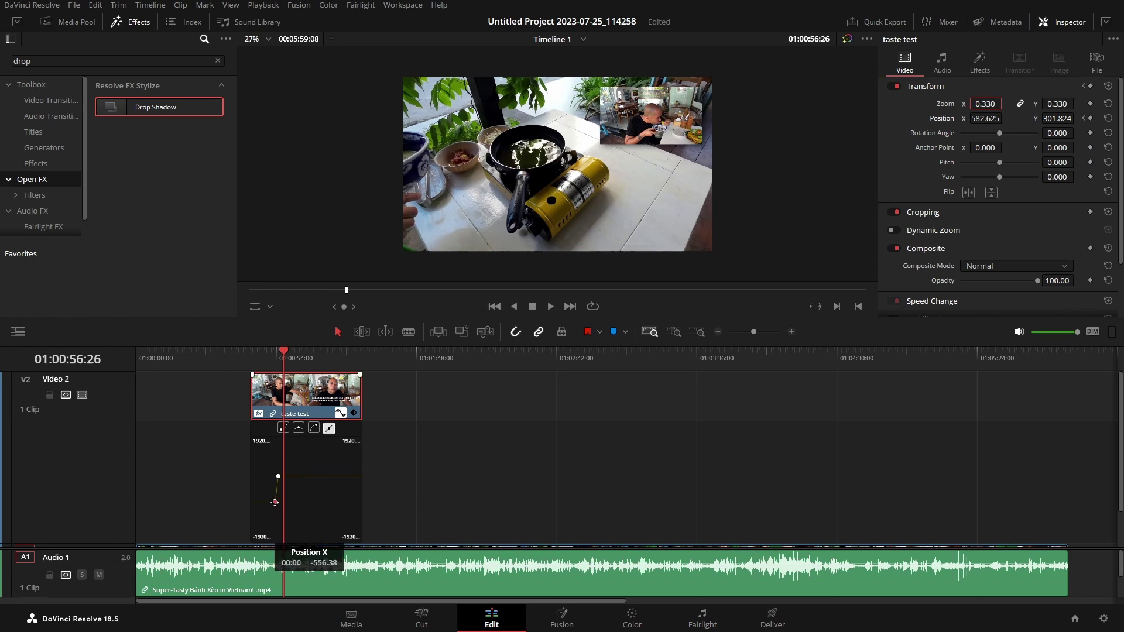
pyautogui.moveTo(274, 502); pyautogui.dragTo(276, 502)
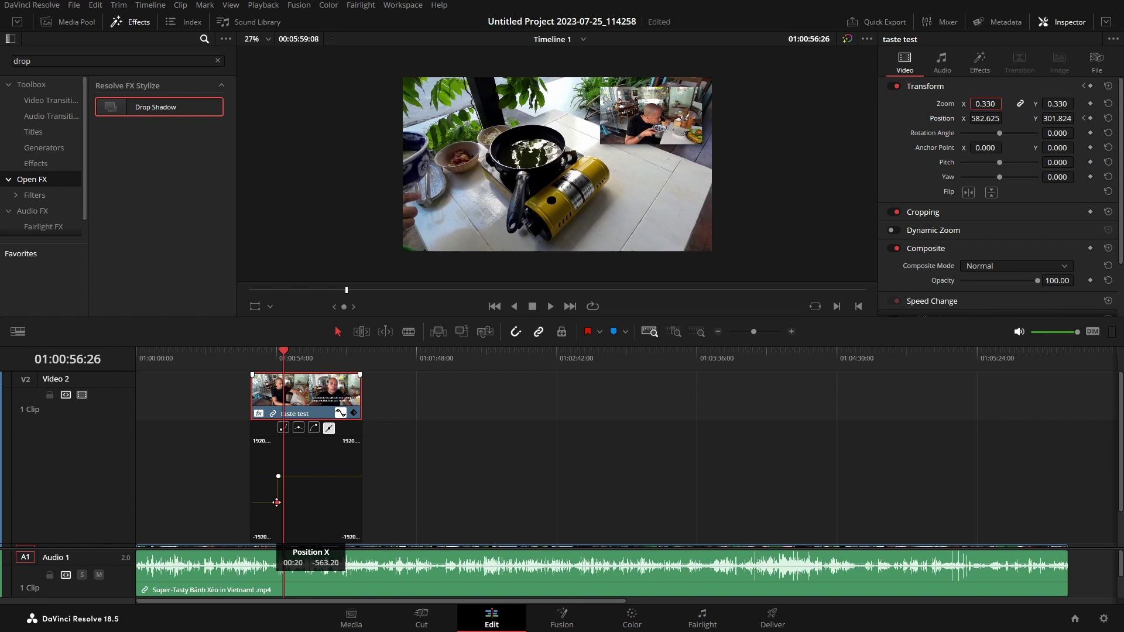
# Step: Move the playhead just before the inset starts and replay the slide to check it
pyautogui.click(274, 356)
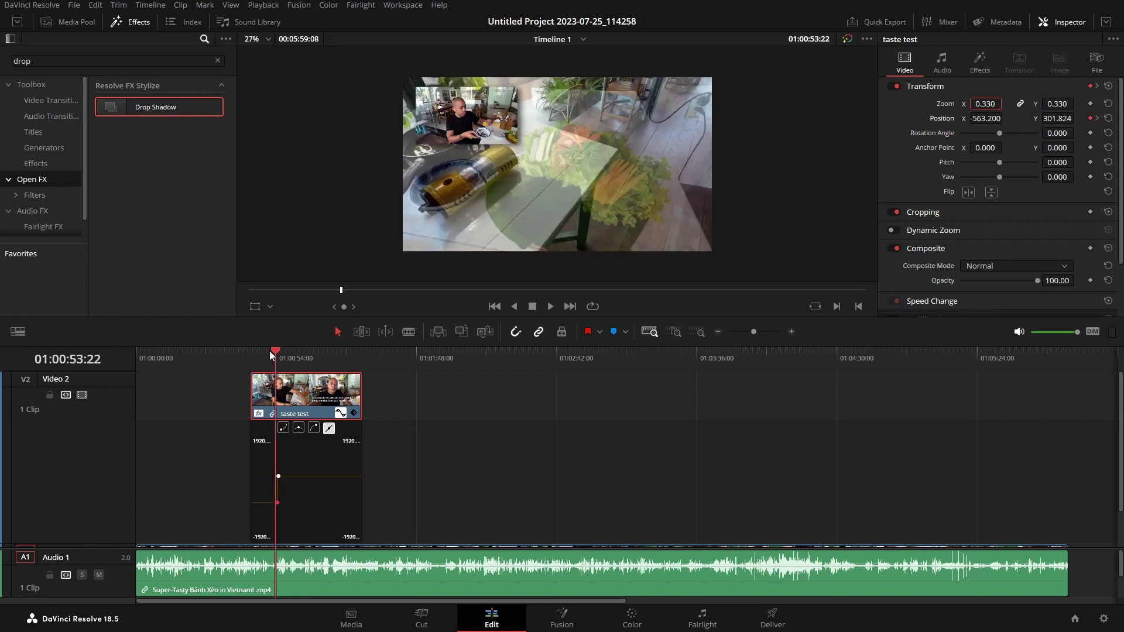
pyautogui.click(277, 350)
pyautogui.click(265, 350)
pyautogui.moveTo(266, 353); pyautogui.dragTo(262, 352)
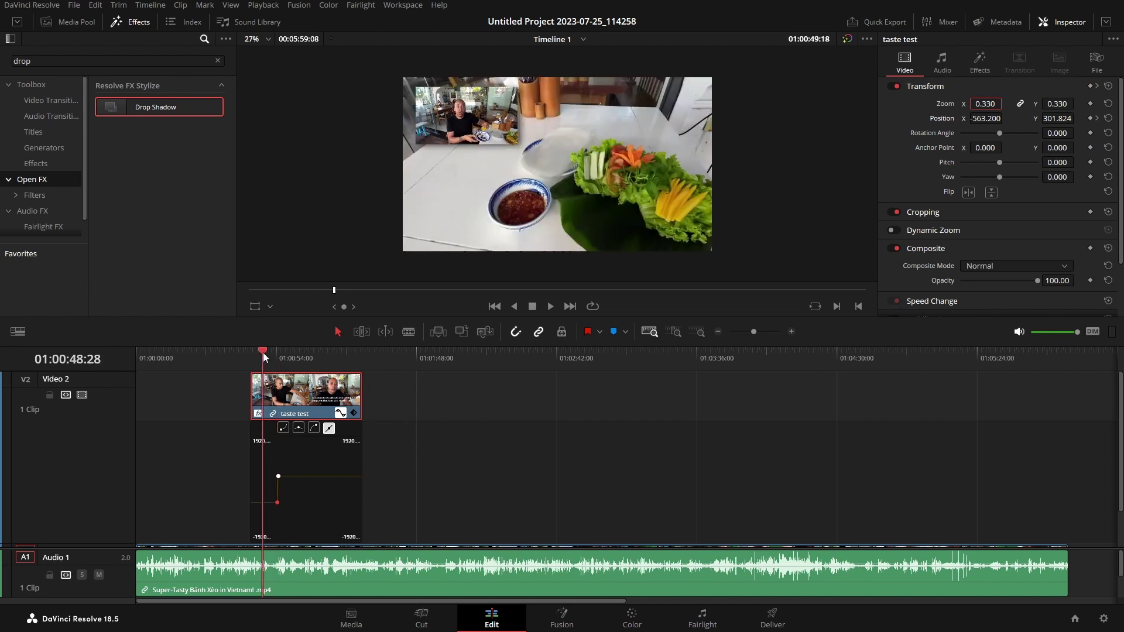
pyautogui.press('space')
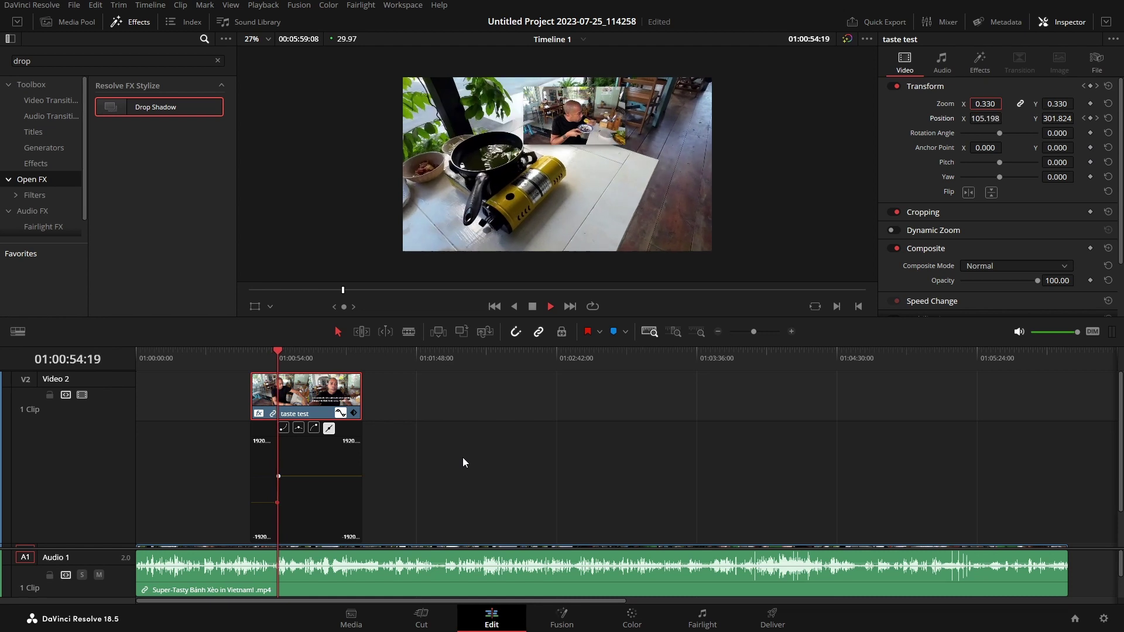
pyautogui.press('space')
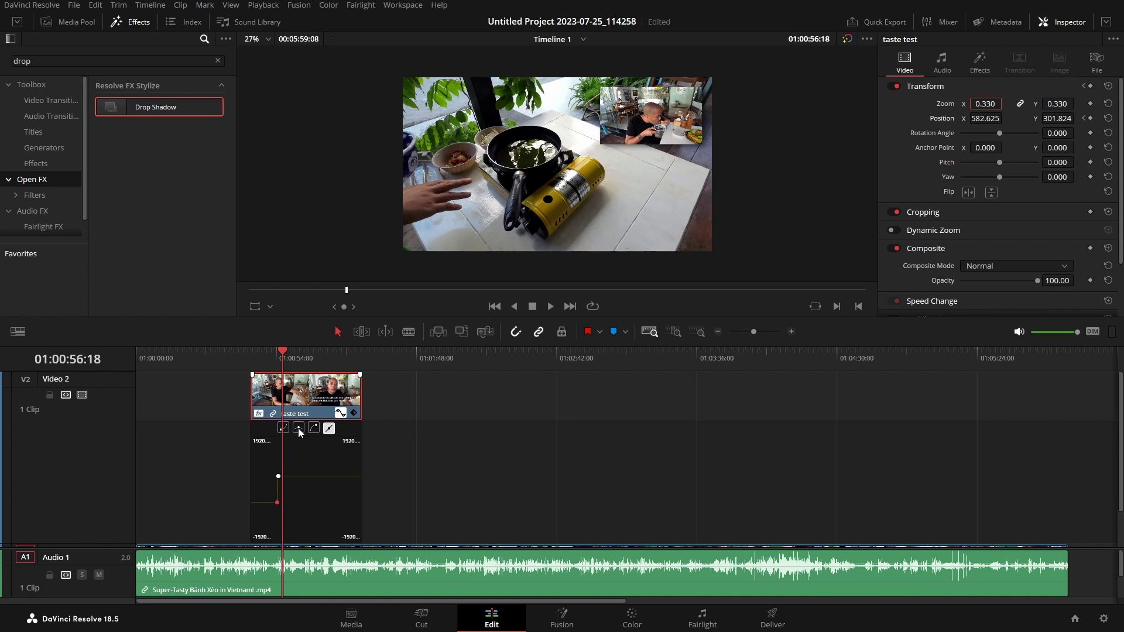
pyautogui.moveTo(275, 485)
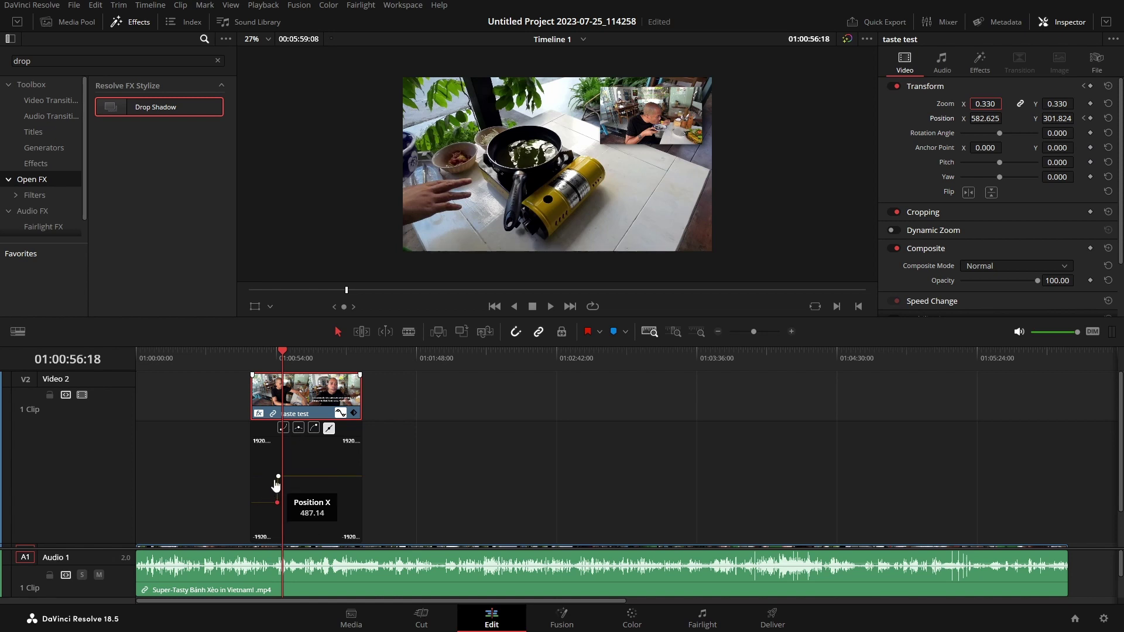